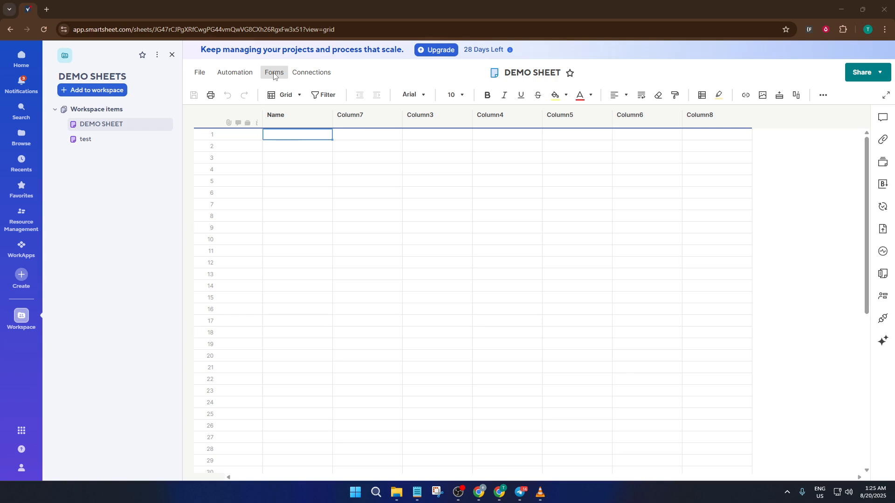
# Open the Forms menu for DEMO SHEET to reveal its form options.
pyautogui.click(274, 73)
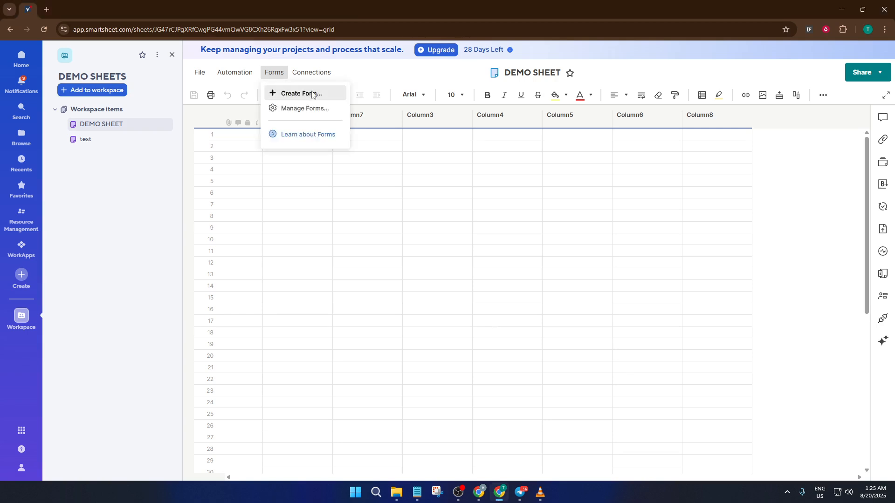
# Create a new form from DEMO SHEET and rename its title to 'Survey Form'.
pyautogui.click(285, 94)
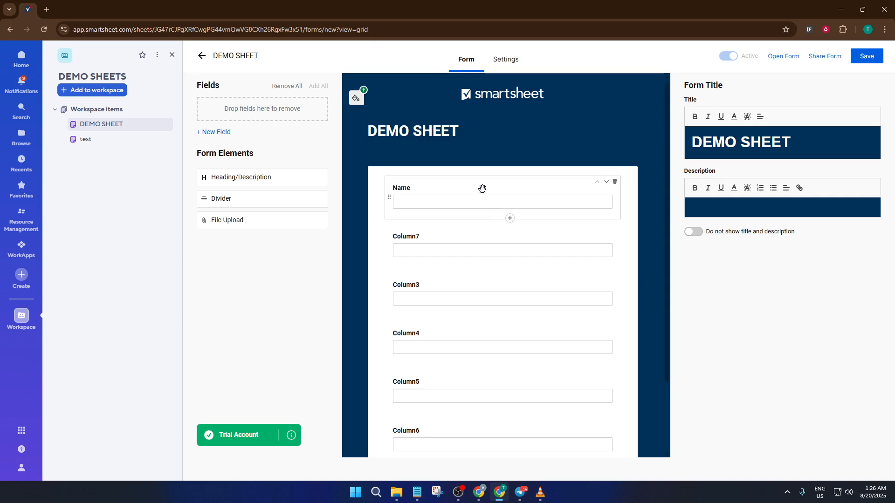
pyautogui.tripleClick(748, 146)
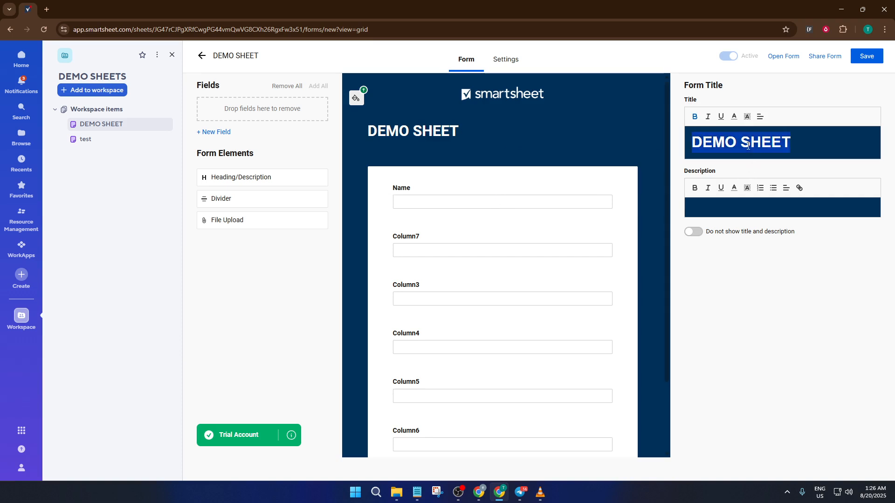
pyautogui.write('S')
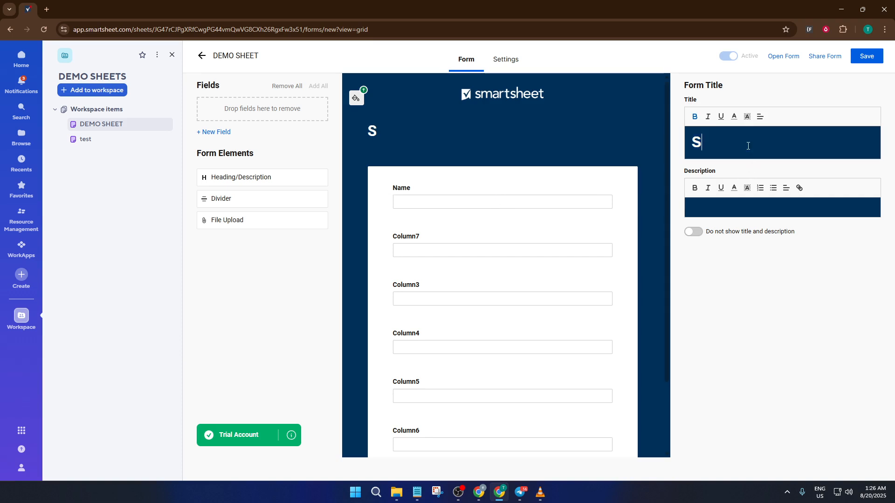
pyautogui.write('urvey Form')
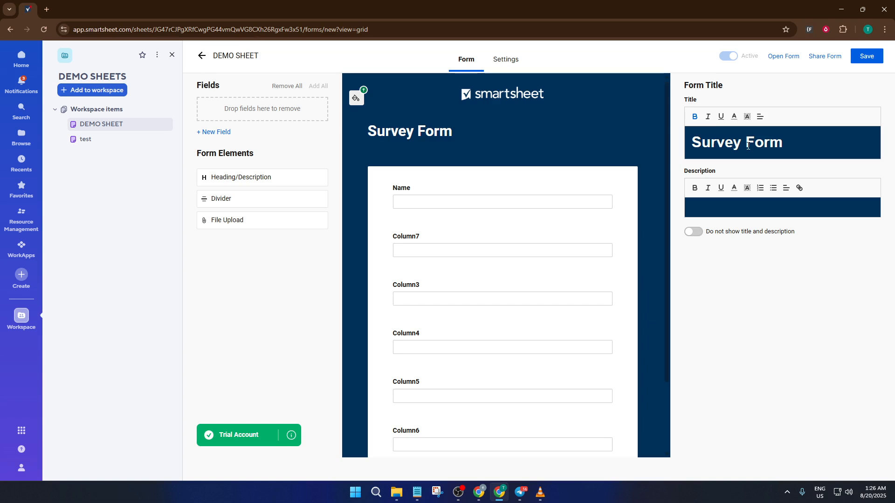
pyautogui.click(516, 191)
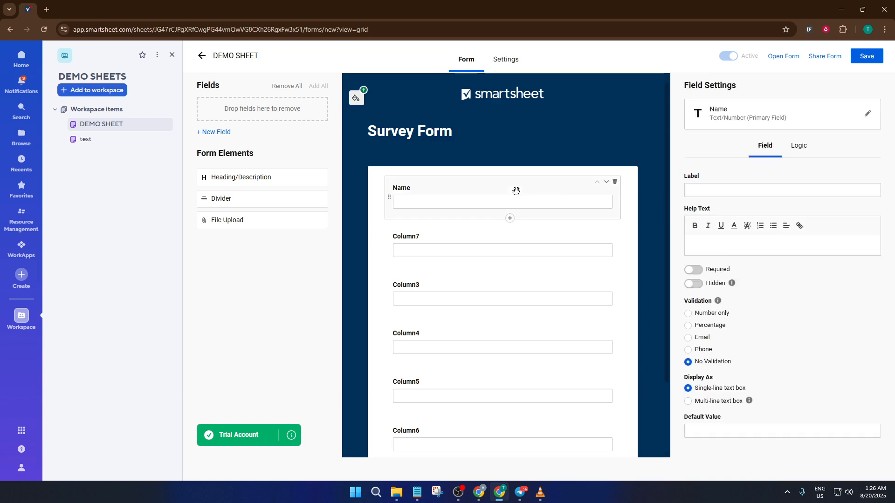
# Relabel the Name, Column7 and Column3 fields as 'Full Name', 'Email' and 'Are you happy?'.
pyautogui.click(705, 189)
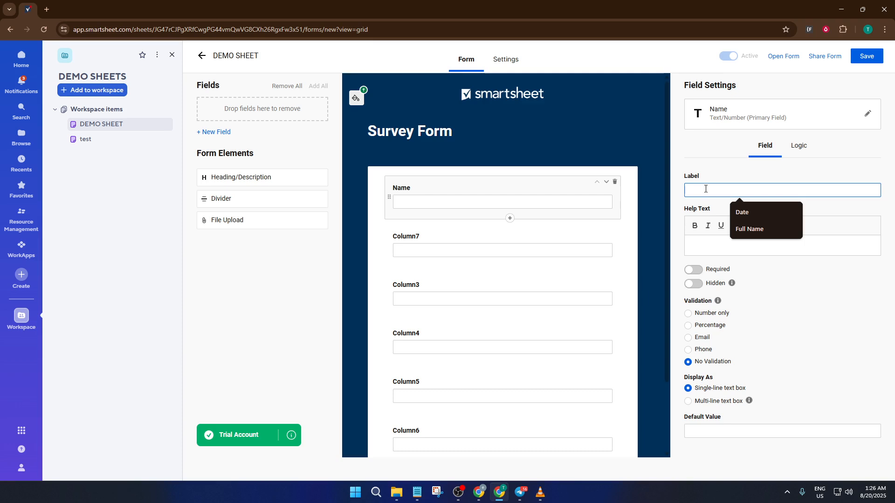
pyautogui.write('Ful')
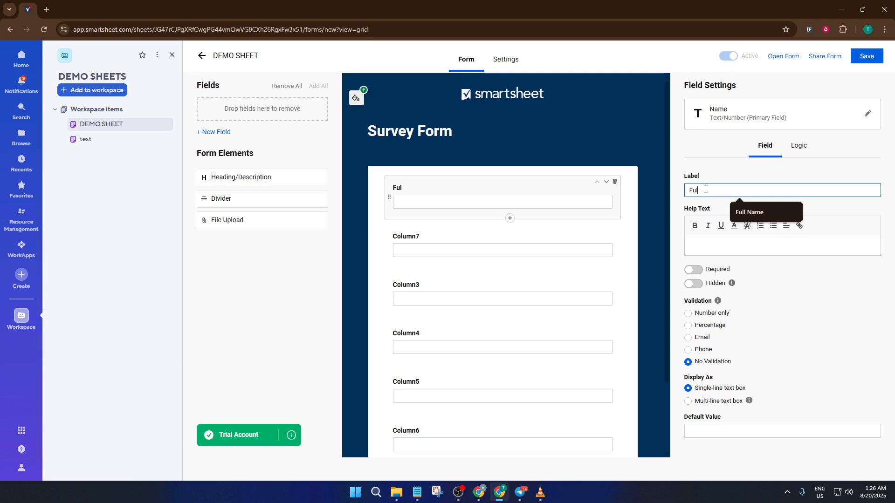
pyautogui.write('l Name')
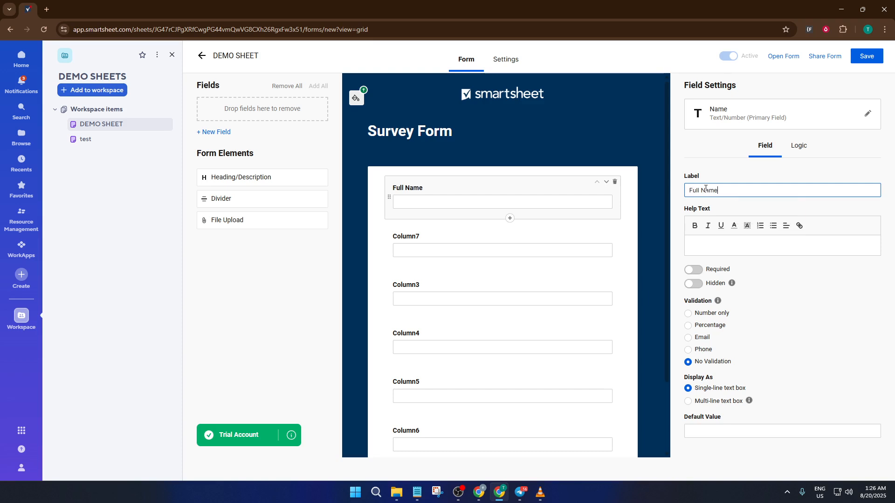
pyautogui.click(495, 243)
pyautogui.click(716, 192)
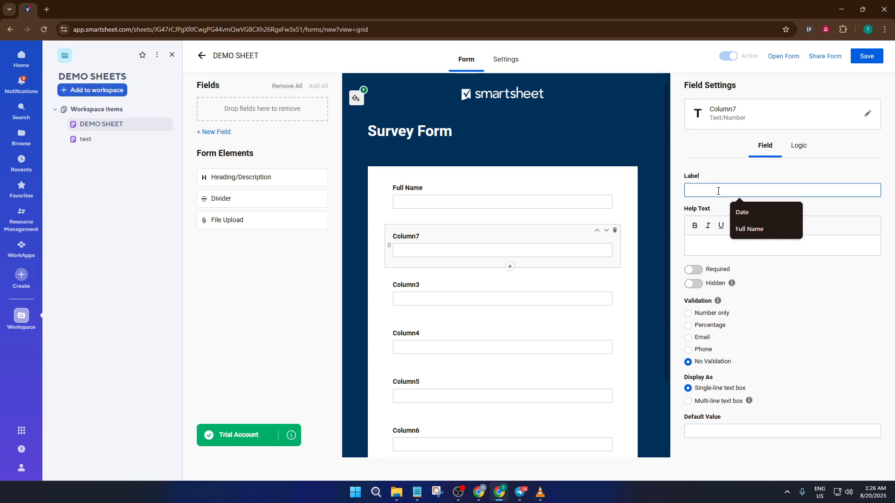
pyautogui.write('Email')
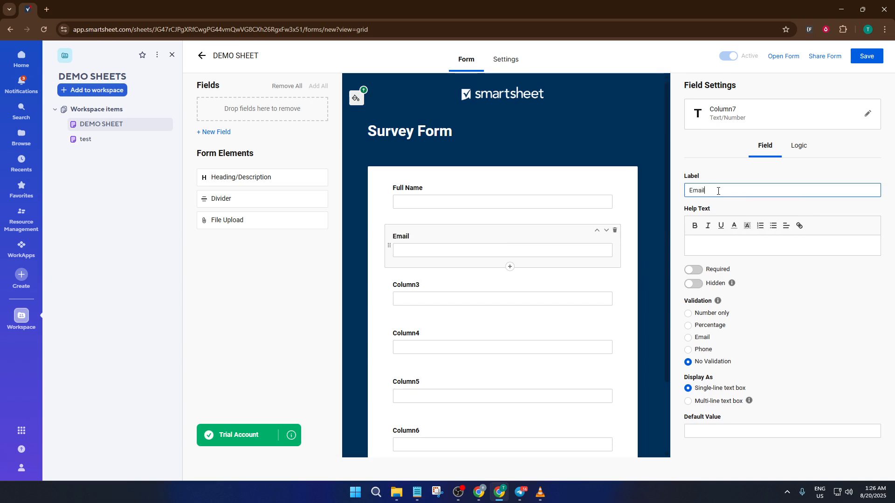
pyautogui.click(492, 289)
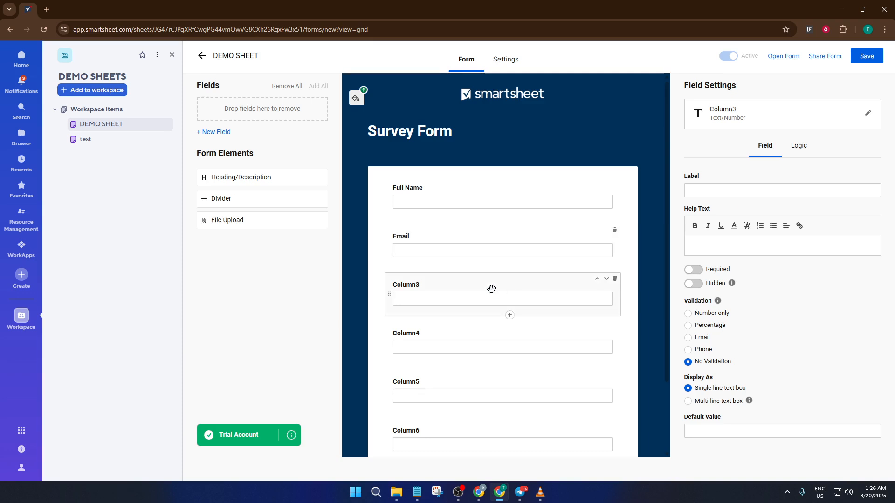
pyautogui.click(722, 189)
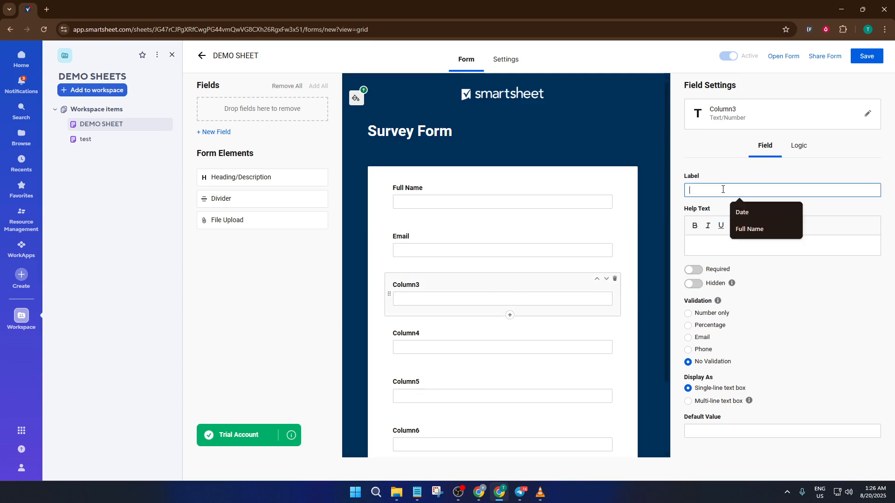
pyautogui.write('Are you')
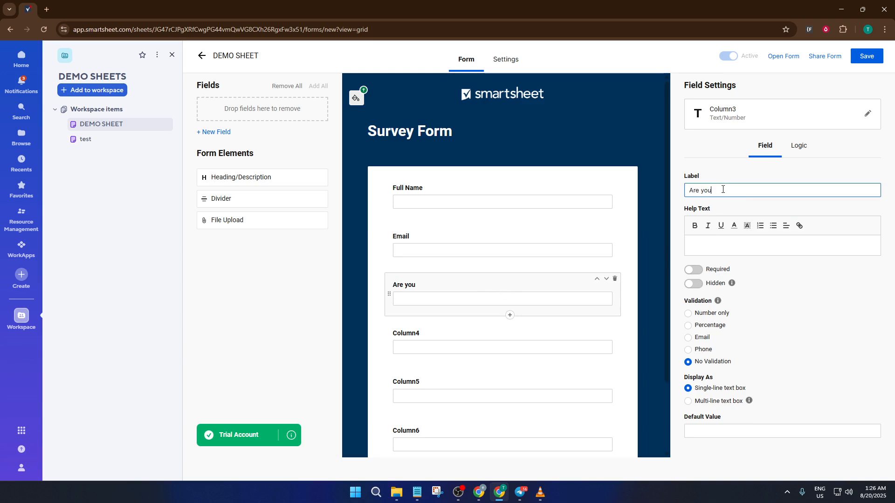
pyautogui.write(' happy?')
# Relabel Column4, Column5 and Column6 as 'Are you sad?', 'What makes you happy?', 'What makes you sad?'.
pyautogui.click(457, 331)
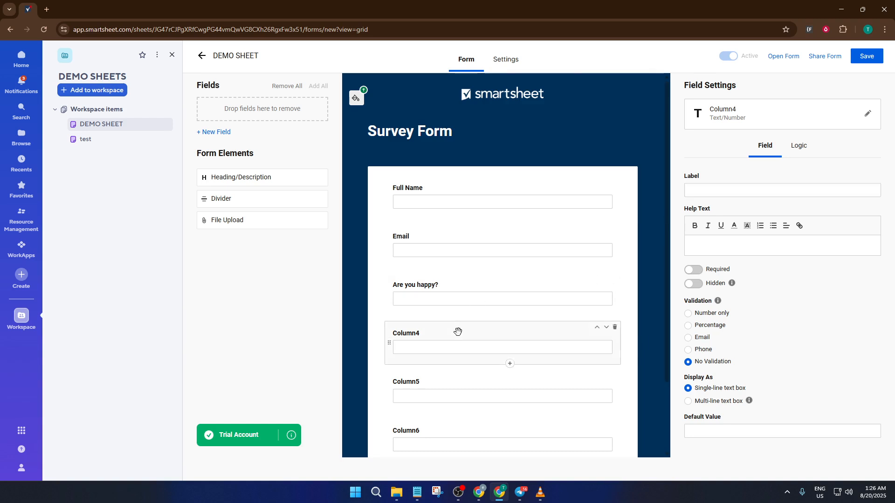
pyautogui.click(727, 188)
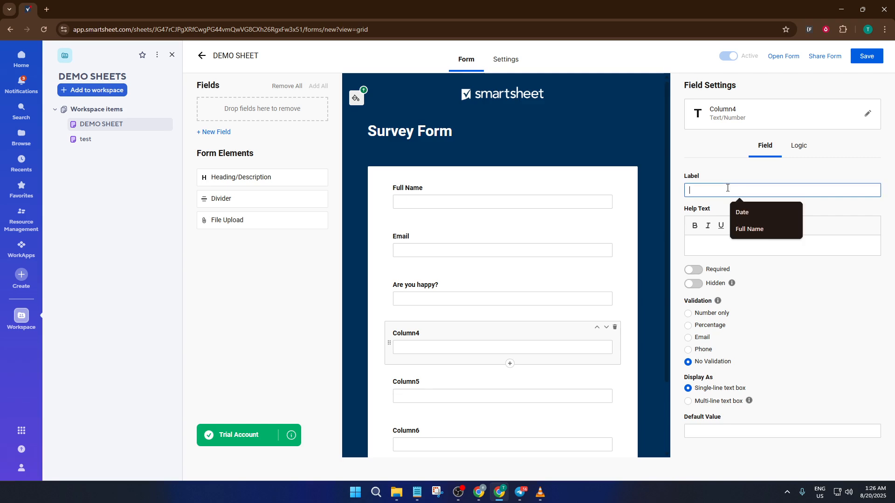
pyautogui.write('A')
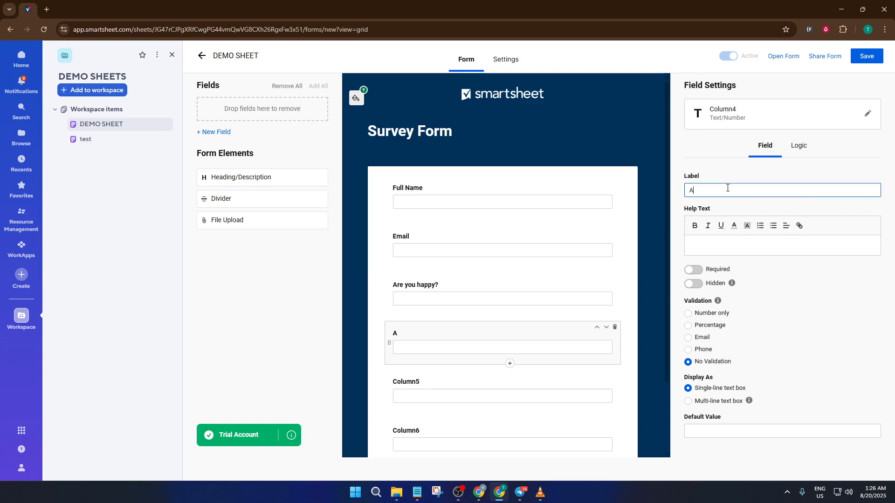
pyautogui.write('re you sad?')
pyautogui.click(425, 381)
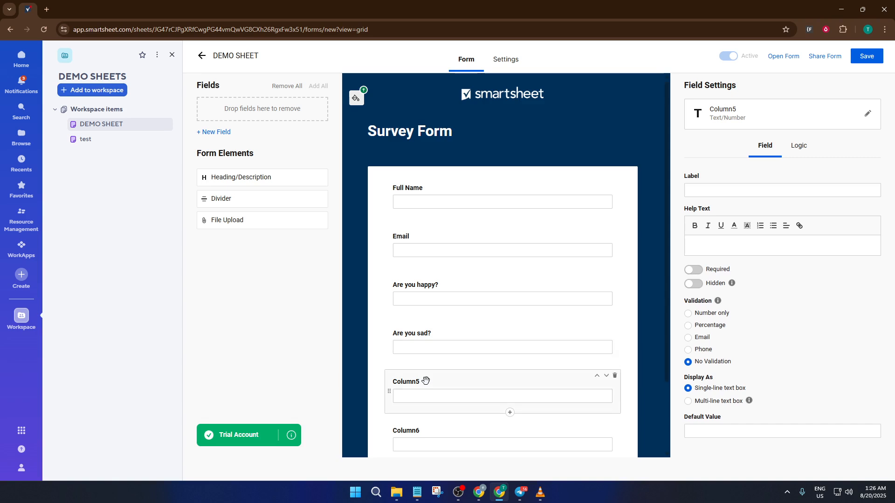
pyautogui.click(701, 189)
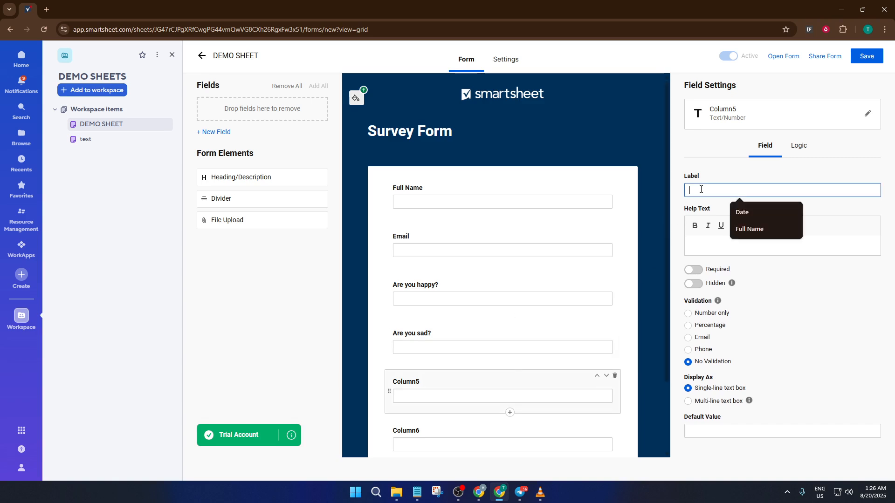
pyautogui.write('What ')
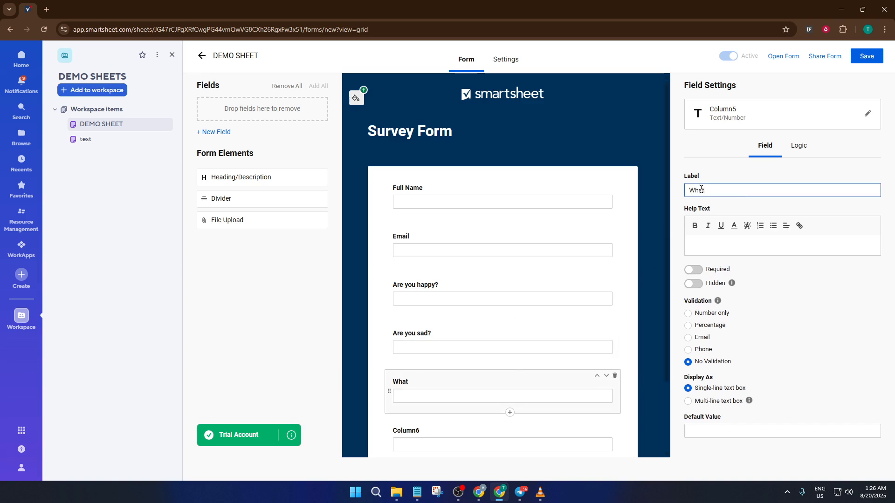
pyautogui.write('makes you happy?')
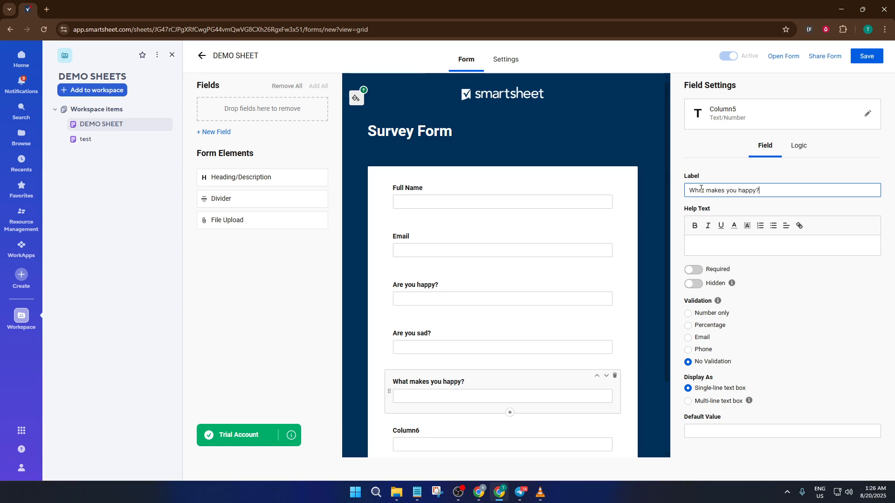
pyautogui.click(446, 426)
pyautogui.click(724, 188)
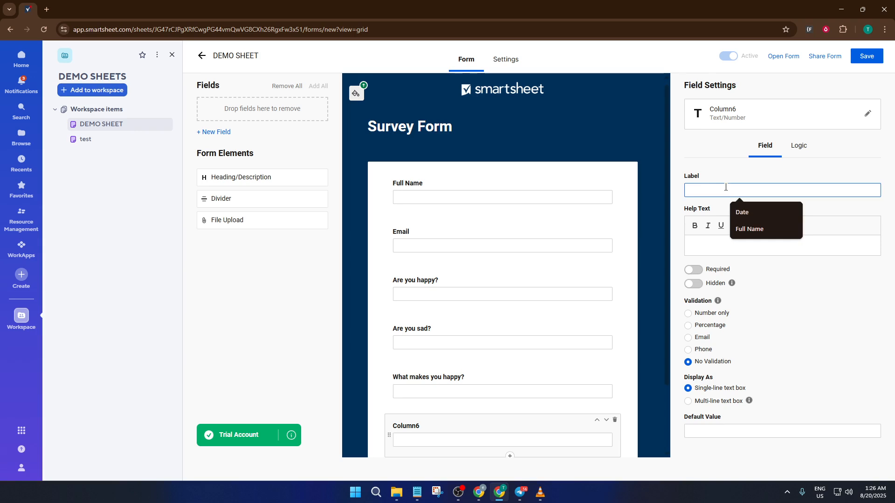
pyautogui.write('What')
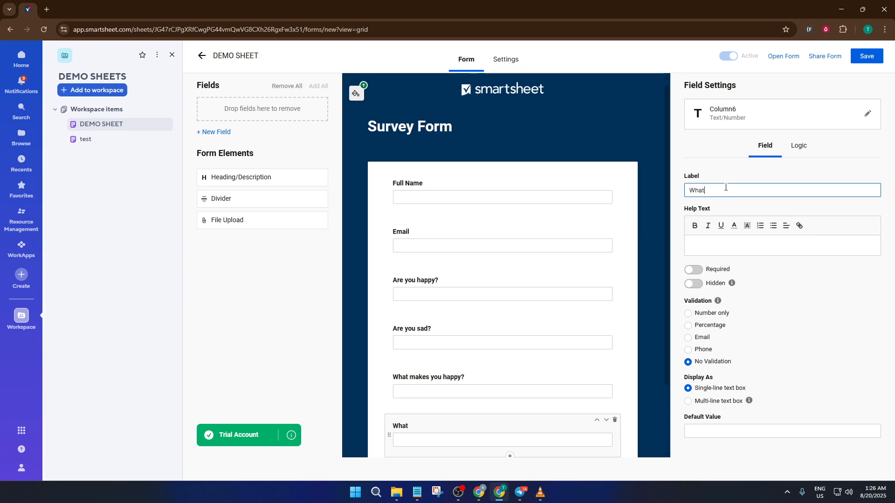
pyautogui.write(' makes you sad?')
pyautogui.scroll(-2, 498, 403)
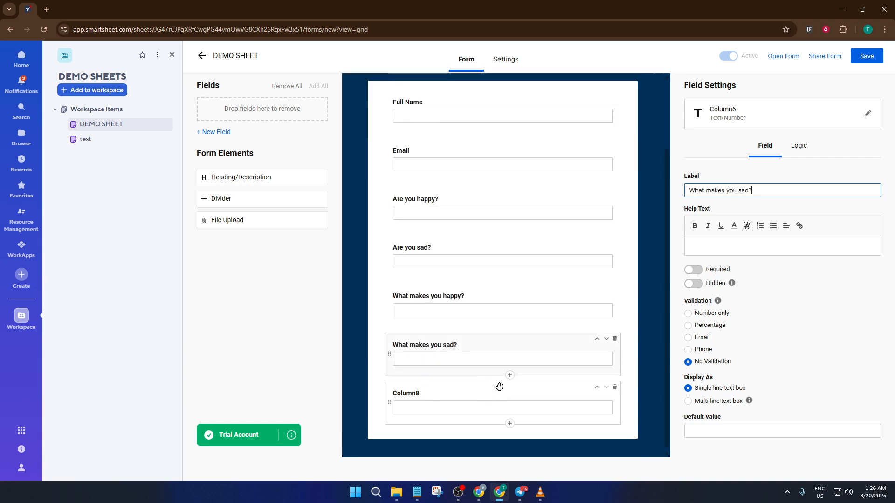
pyautogui.click(486, 390)
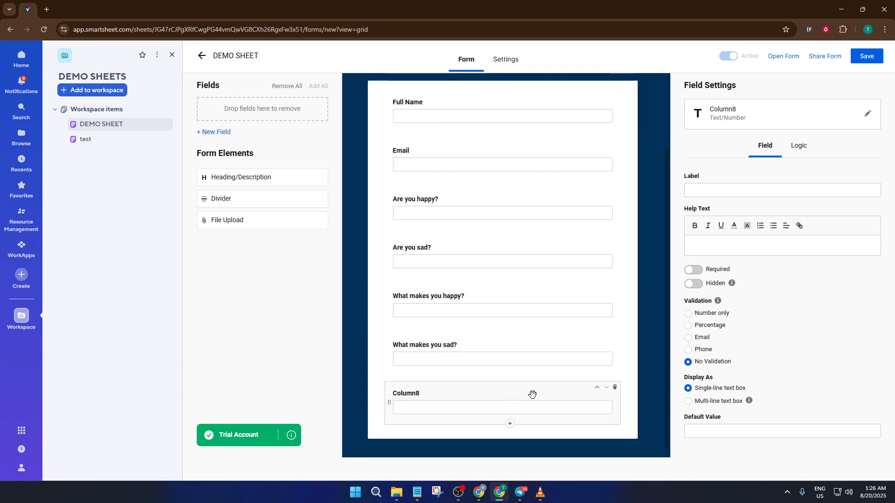
# Delete the extra Column8 field and save the Survey Form.
pyautogui.click(615, 389)
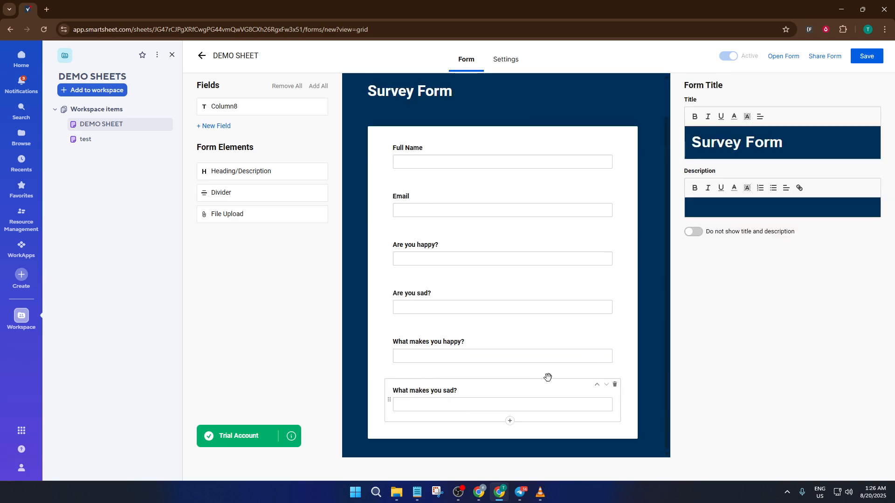
pyautogui.scroll(1, 545, 380)
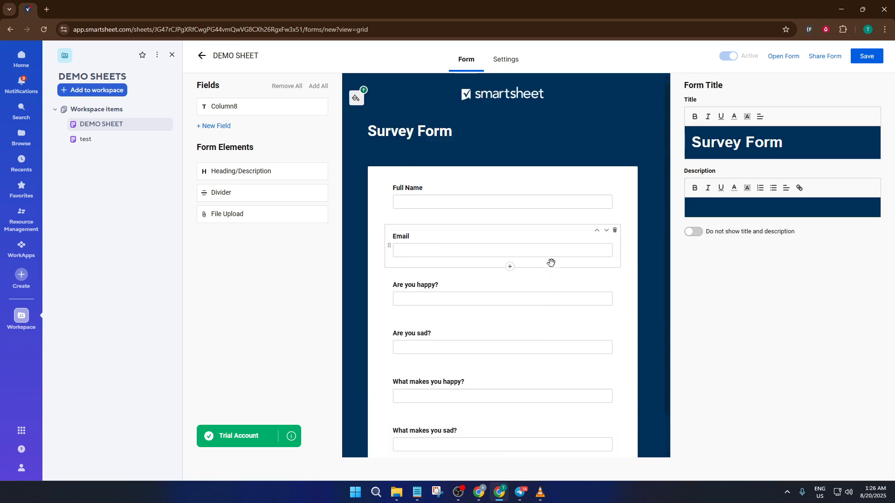
pyautogui.scroll(-1, 536, 322)
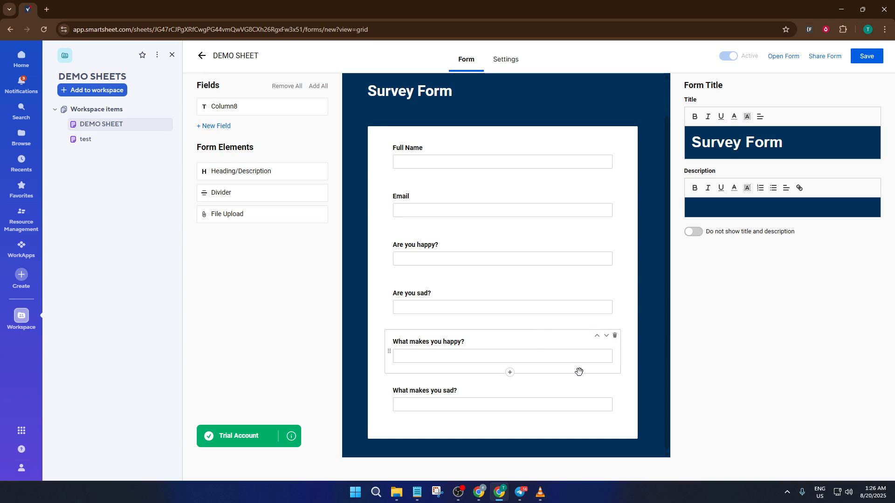
pyautogui.scroll(1, 613, 386)
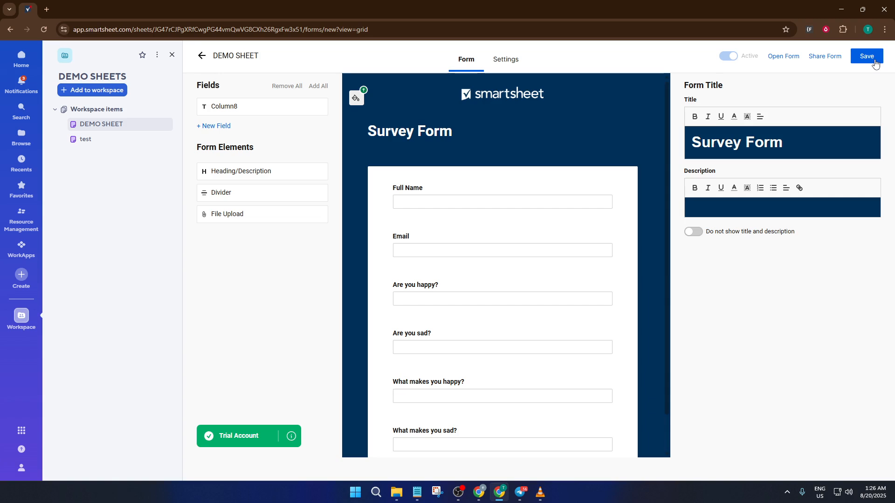
pyautogui.scroll(-1, 515, 245)
pyautogui.scroll(1, 514, 244)
pyautogui.click(877, 59)
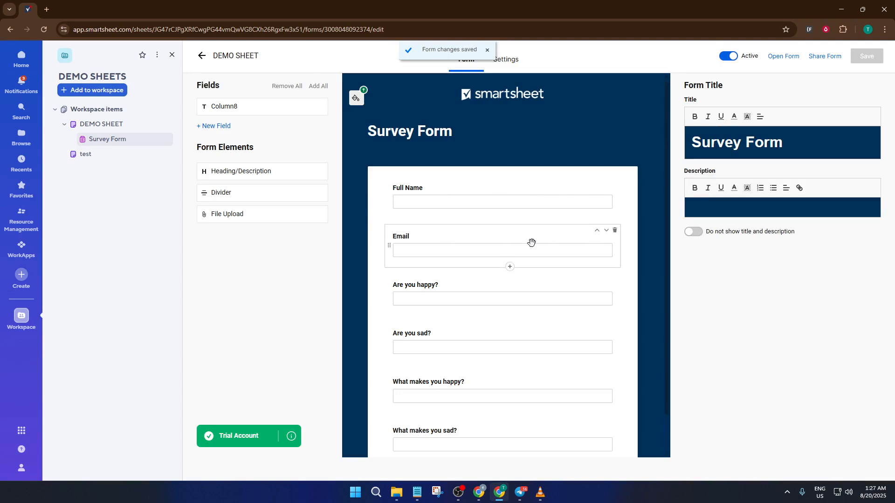
# Open the live Survey Form and enter the respondent's full name and e-mail address.
pyautogui.click(128, 141)
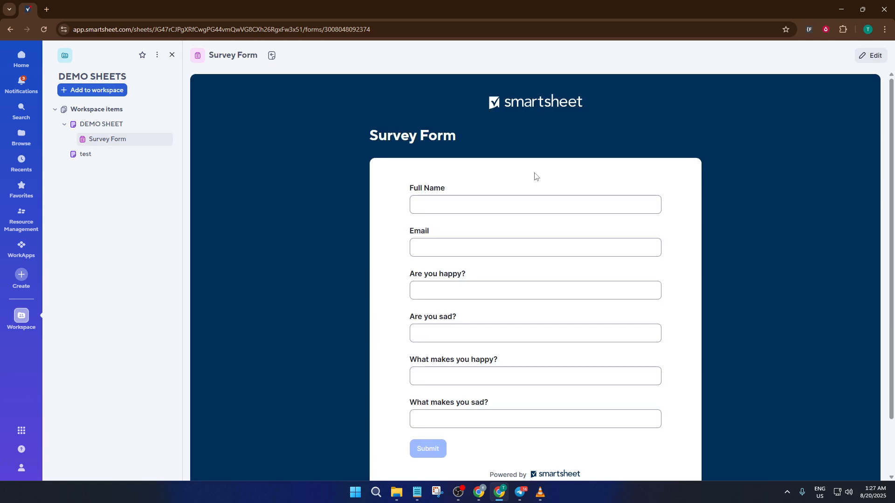
pyautogui.scroll(-2, 539, 182)
pyautogui.scroll(1, 538, 182)
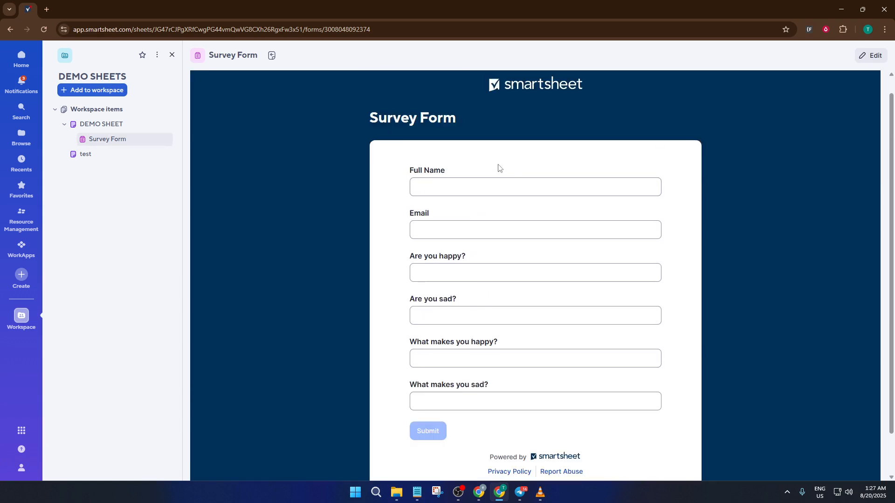
pyautogui.click(498, 187)
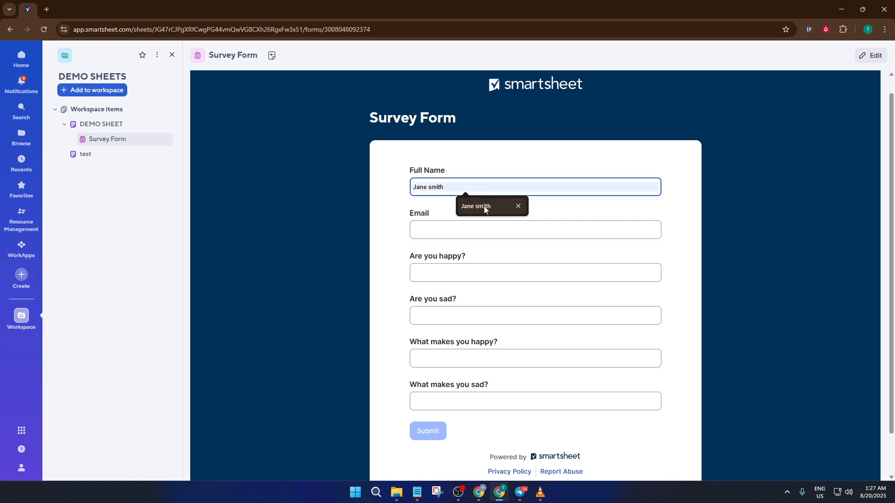
pyautogui.click(483, 206)
pyautogui.click(457, 231)
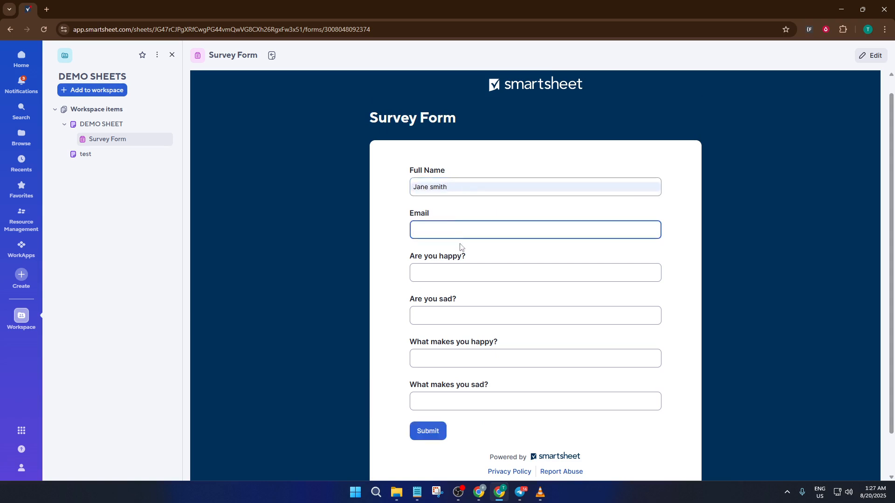
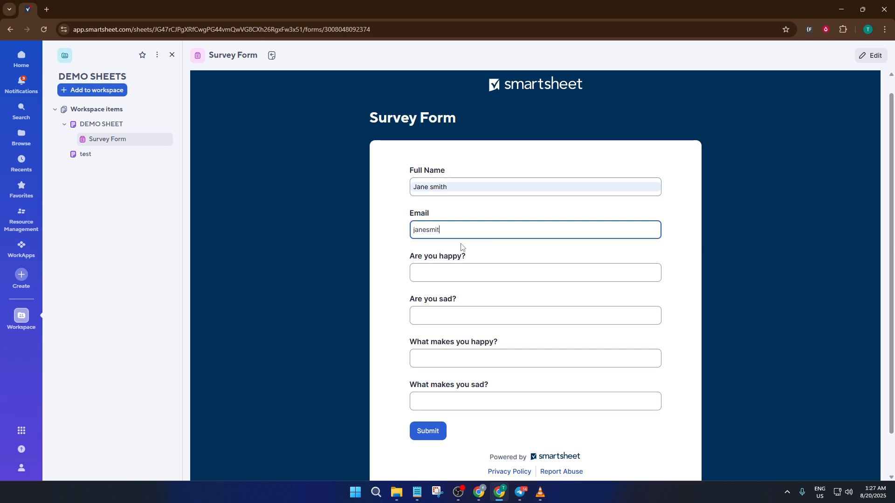
# Answer the four questions with 'yes', 'no', 'family' and 'nothing'.
pyautogui.click(446, 281)
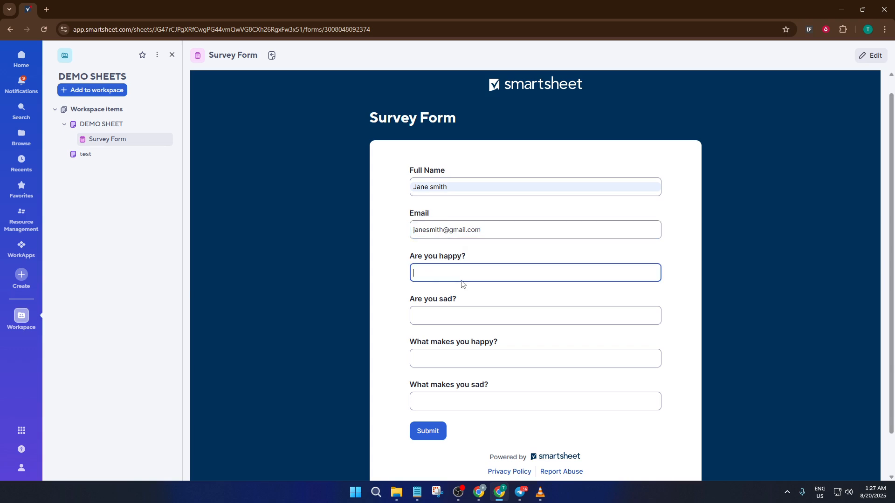
pyautogui.write('yes')
pyautogui.click(447, 314)
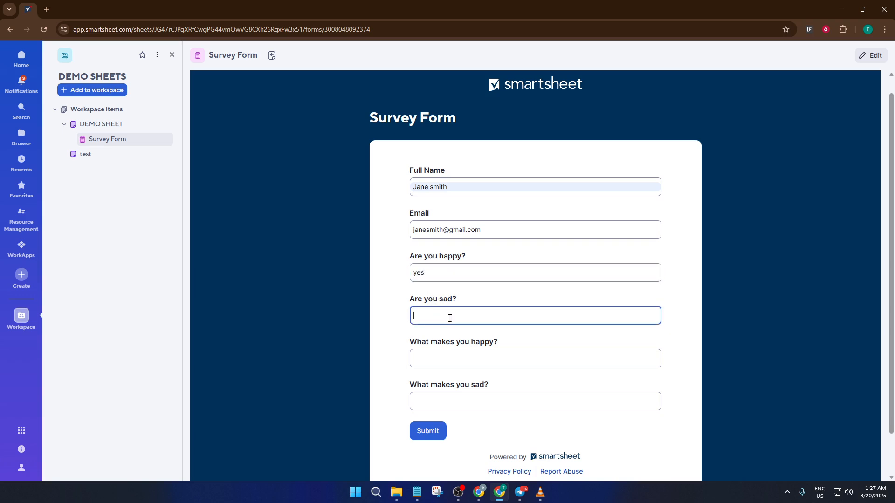
pyautogui.write('no')
pyautogui.click(469, 358)
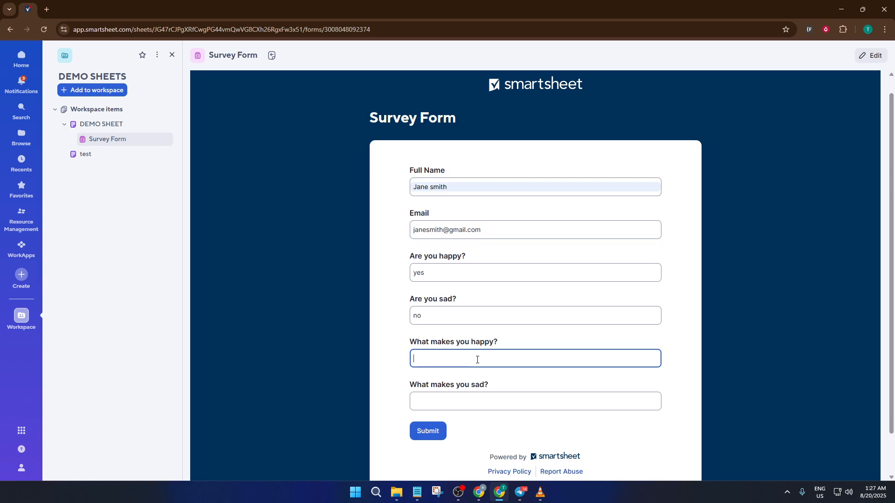
pyautogui.write('family')
pyautogui.click(541, 399)
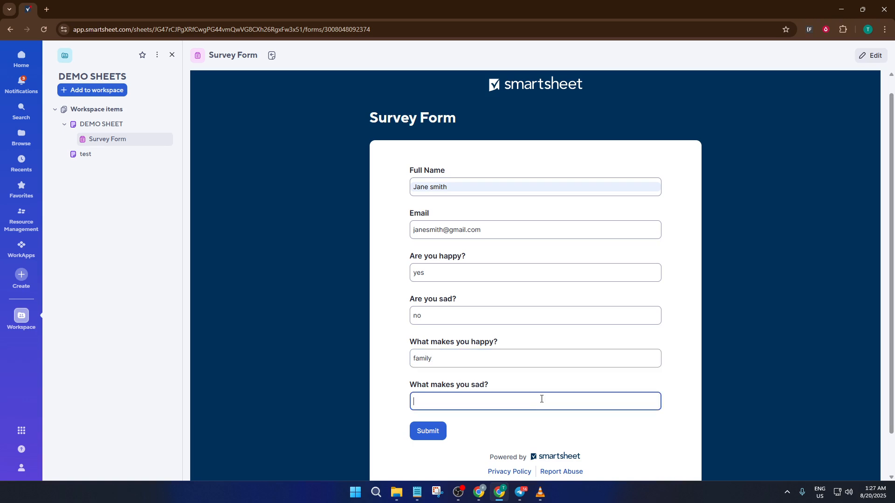
pyautogui.write('ntohing')
# Submit the survey response, then return to DEMO SHEET from the success confirmation.
pyautogui.click(429, 428)
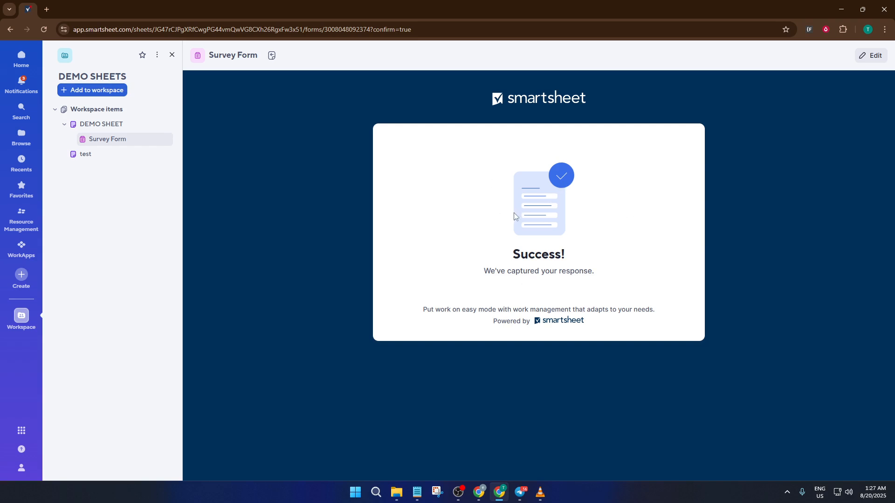
pyautogui.click(123, 125)
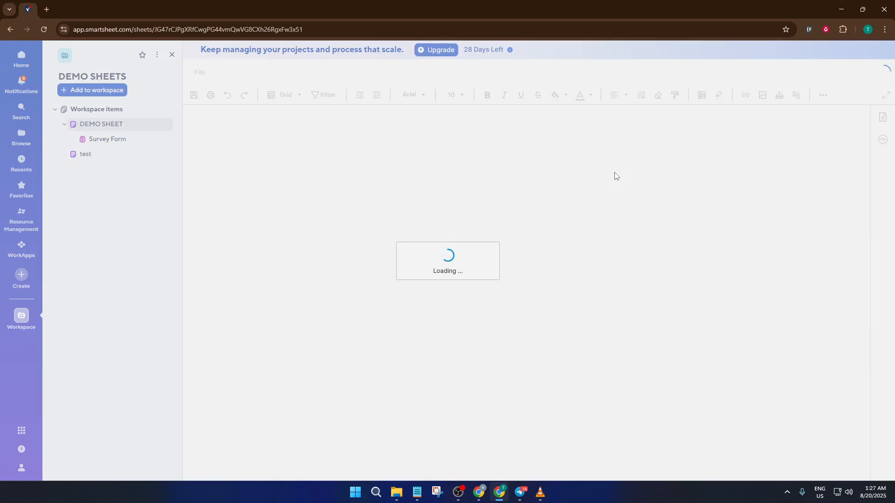